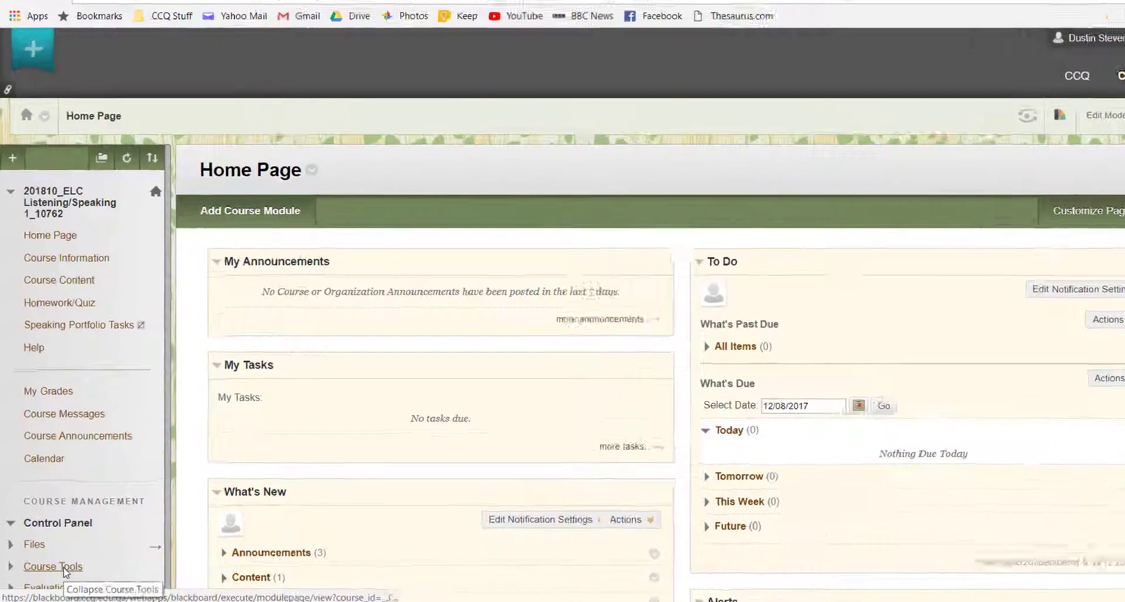
Go to the course's Contacts tool under Course Tools and start a new contact
left_click(39, 566)
left_click(82, 140)
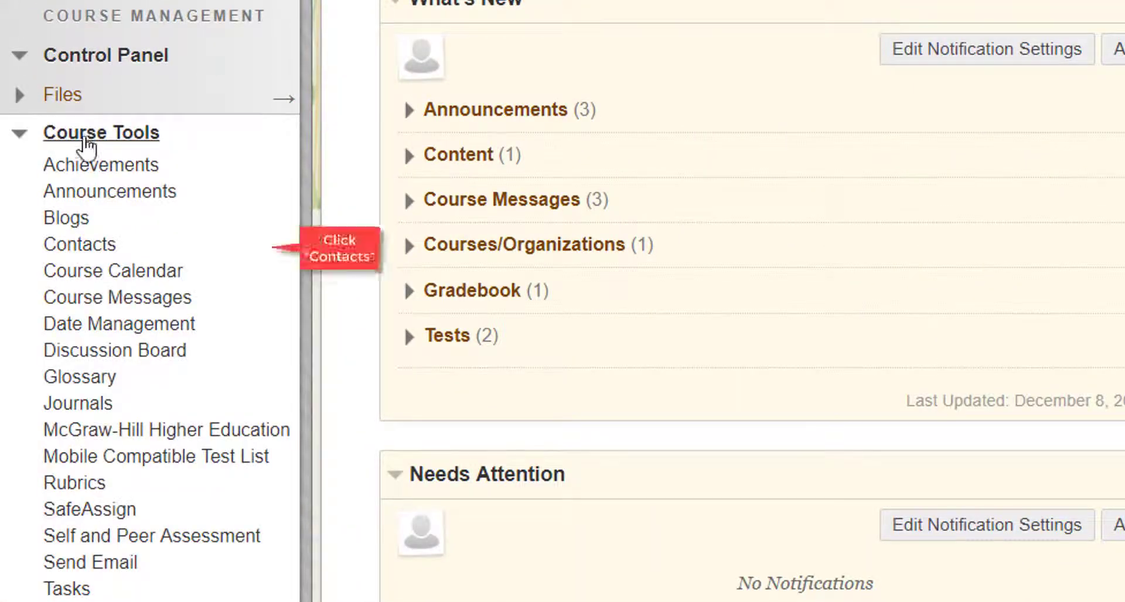
left_click(82, 246)
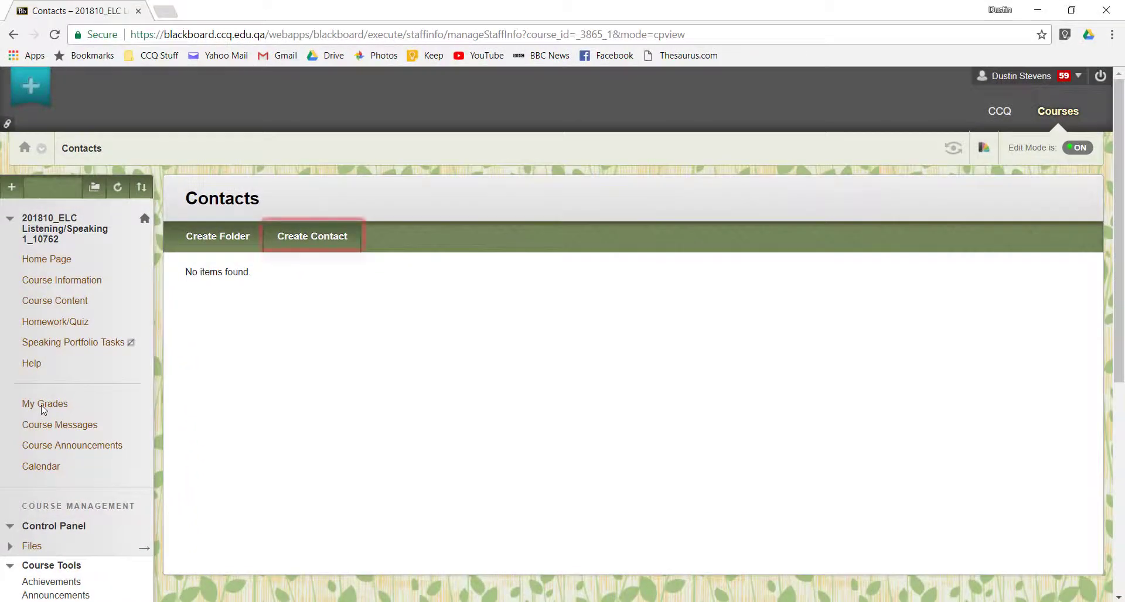
left_click(317, 245)
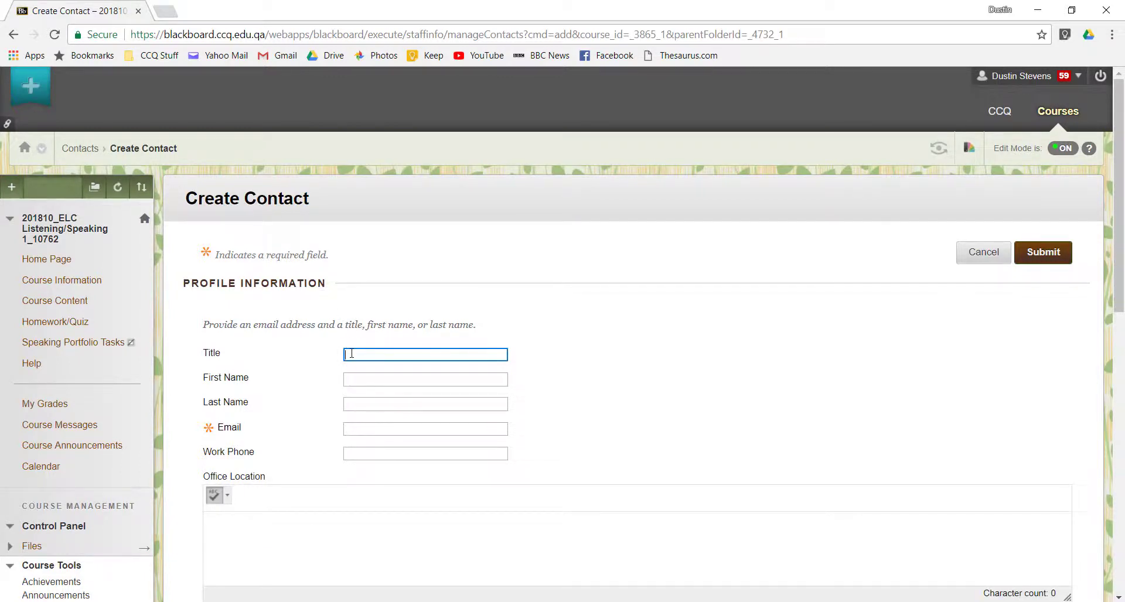
Enter the instructor's title and first name in the contact form
type("Mr.")
key("Tab")
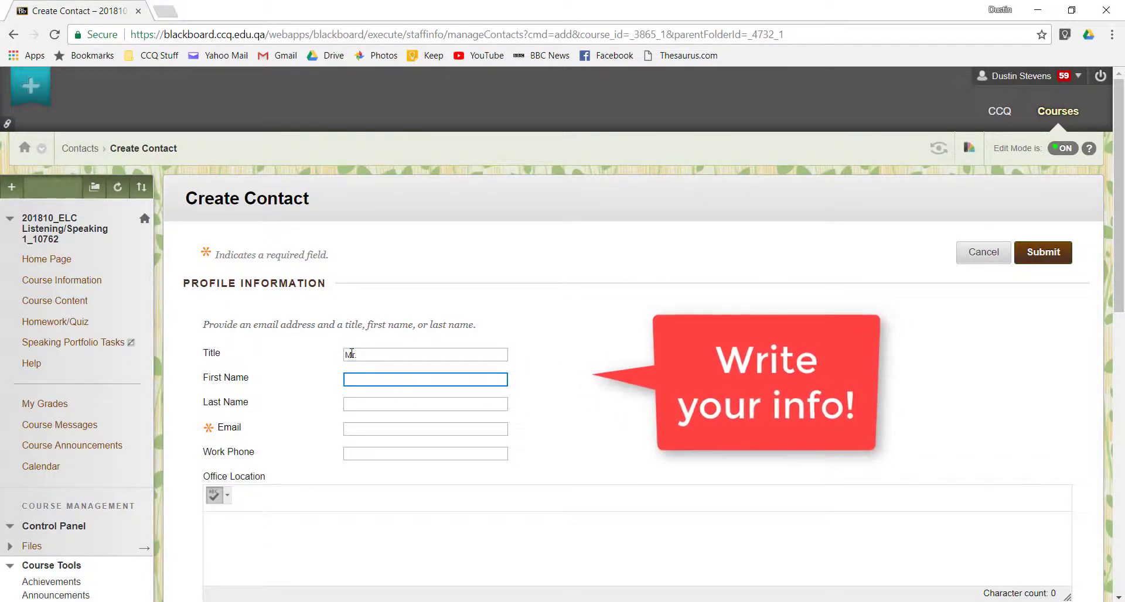
type("Dustin")
key("Tab")
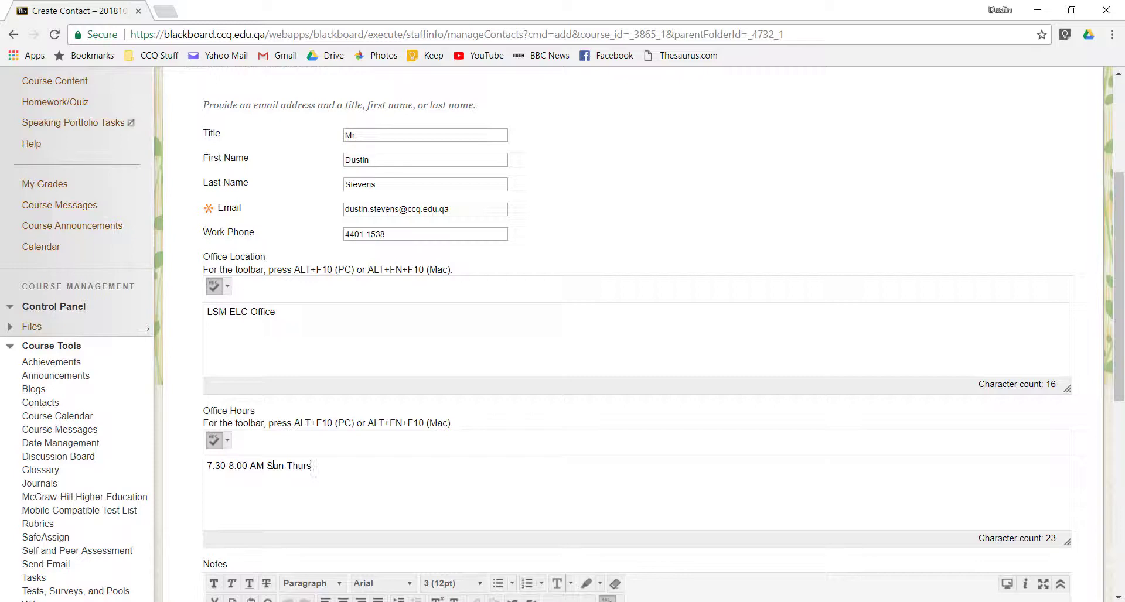
Make the profile available, attach the instructor's photo, and submit the contact
scroll(273, 465, "down", 5)
scroll(273, 465, "down", 3)
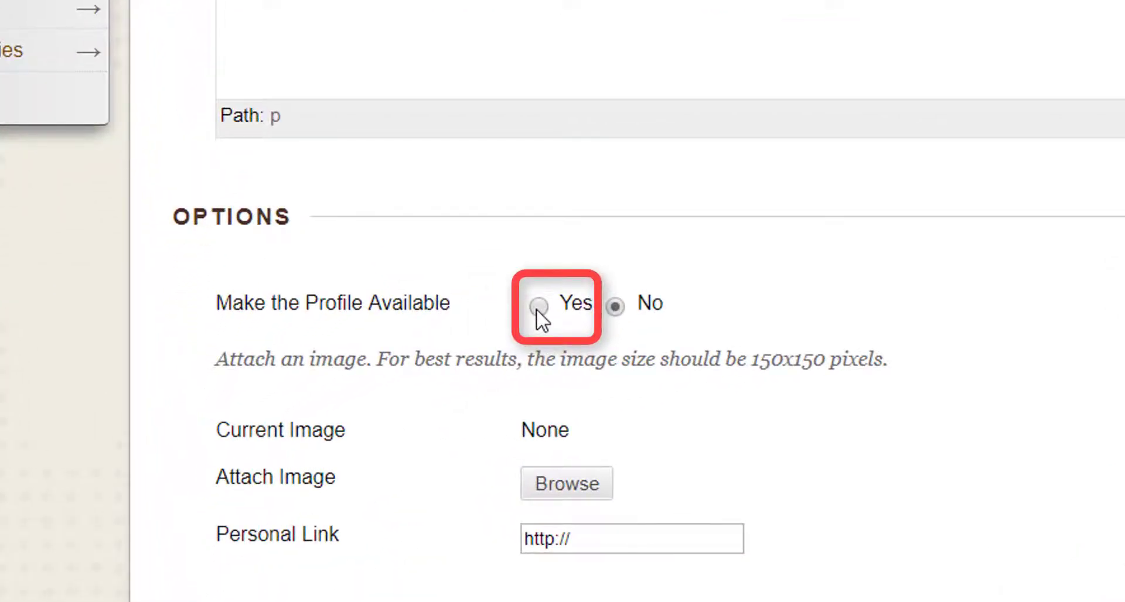
left_click(537, 307)
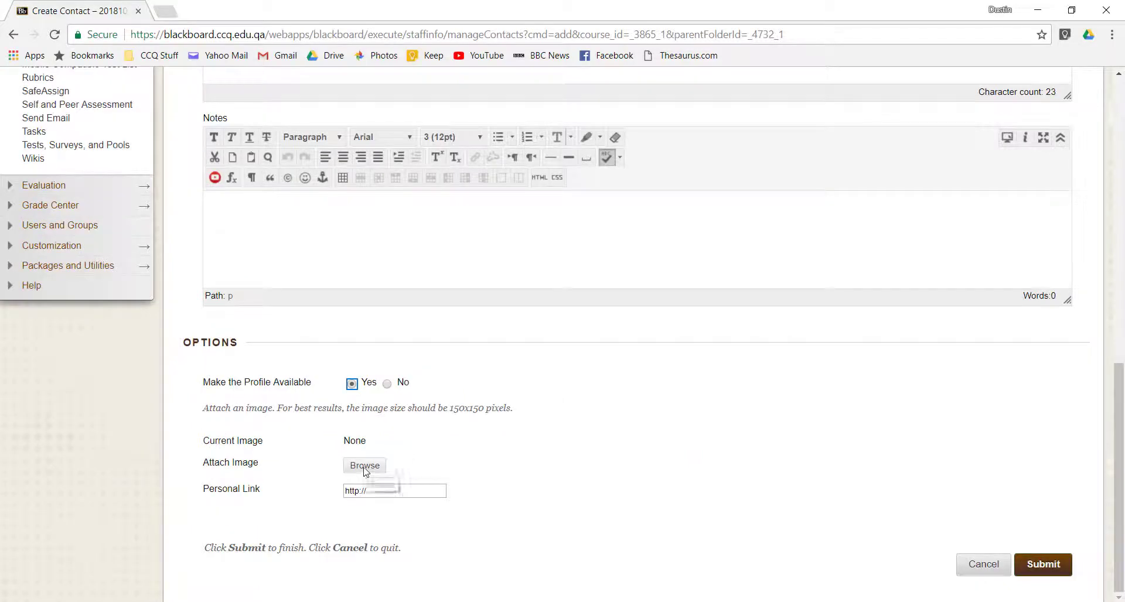
left_click(363, 467)
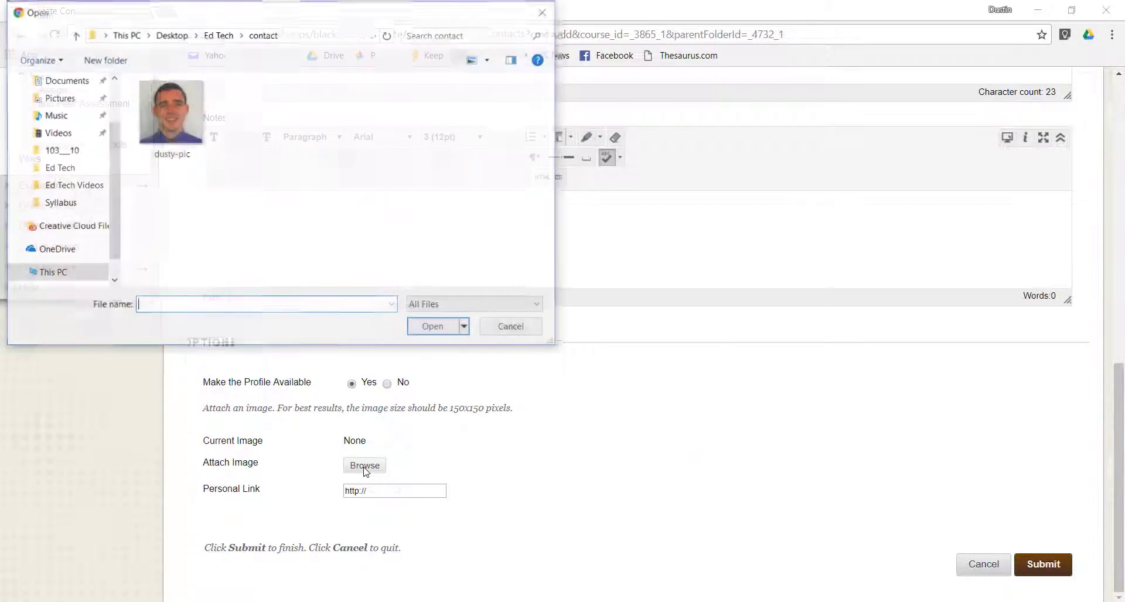
double_click(172, 130)
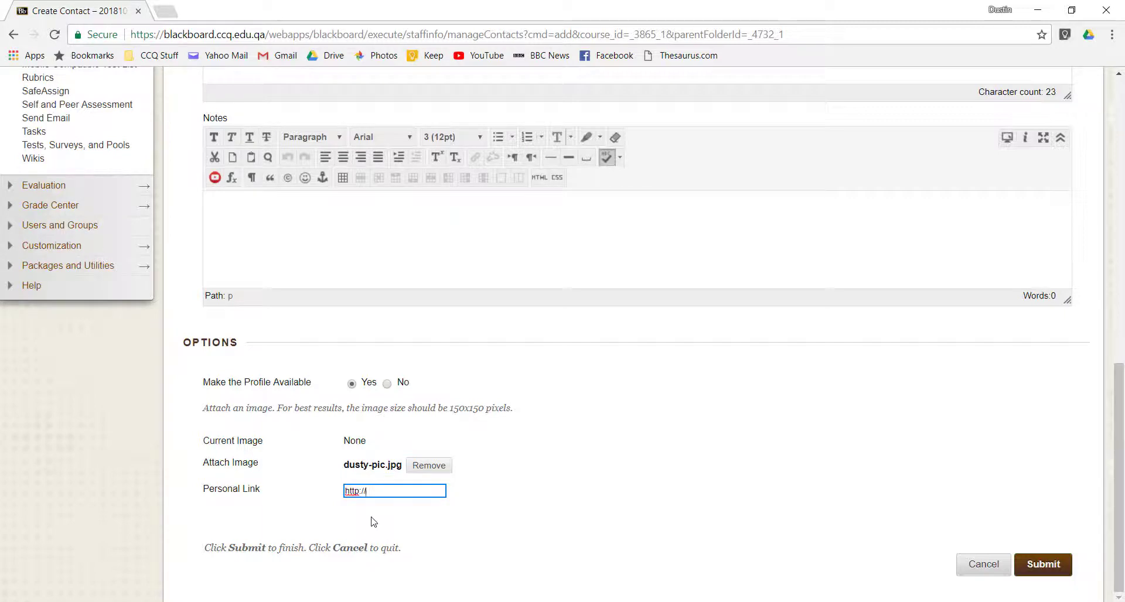
left_click(1042, 567)
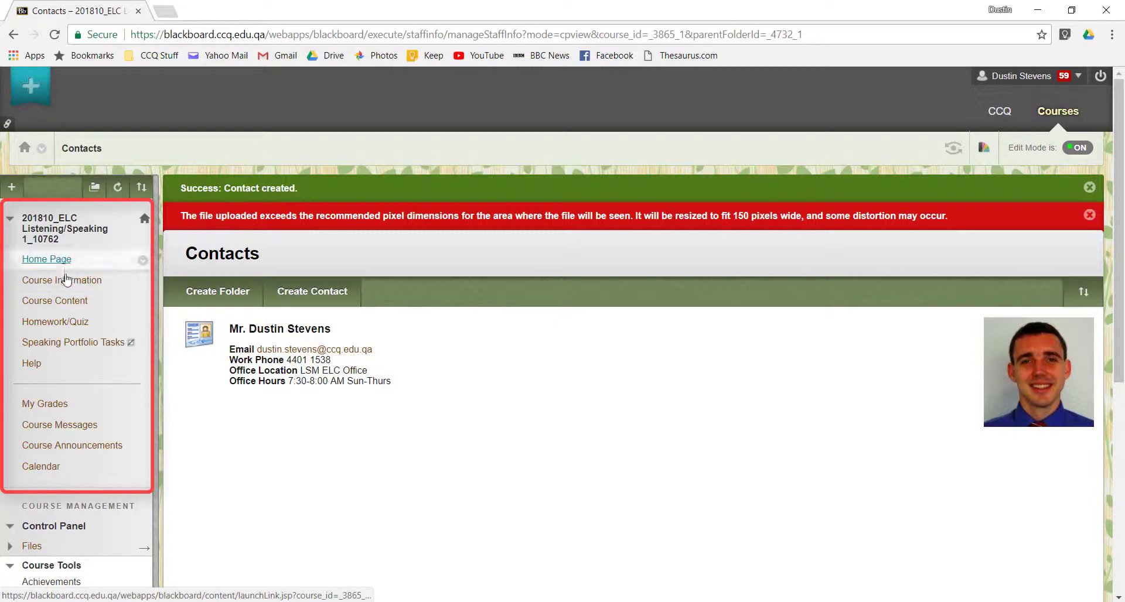
Open the Course Information folder and bring up the add-menu-item choices
left_click(65, 282)
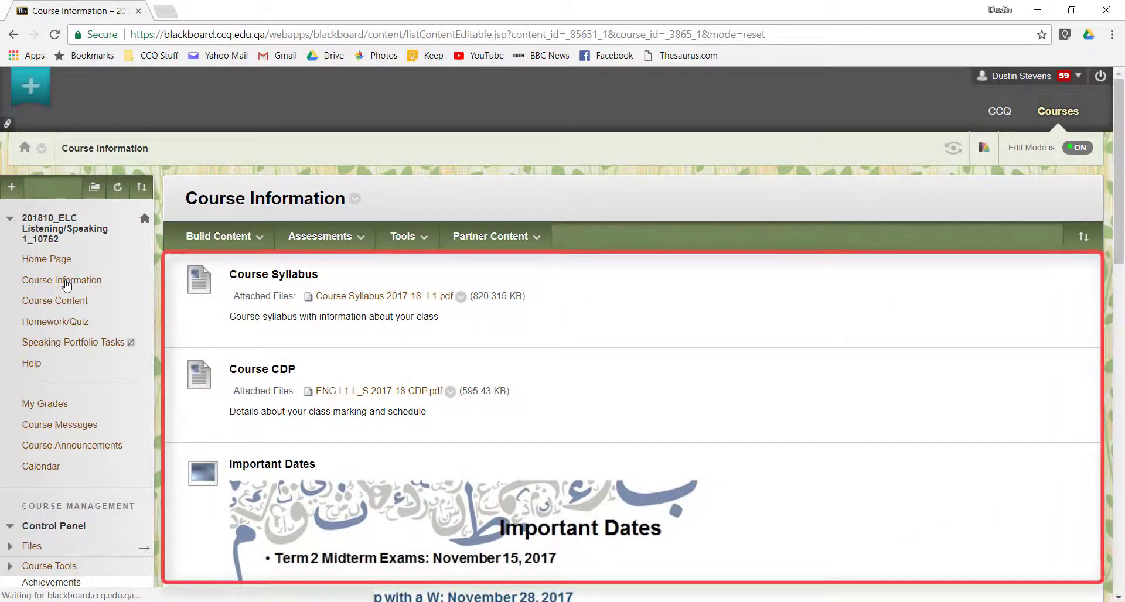
left_click(10, 188)
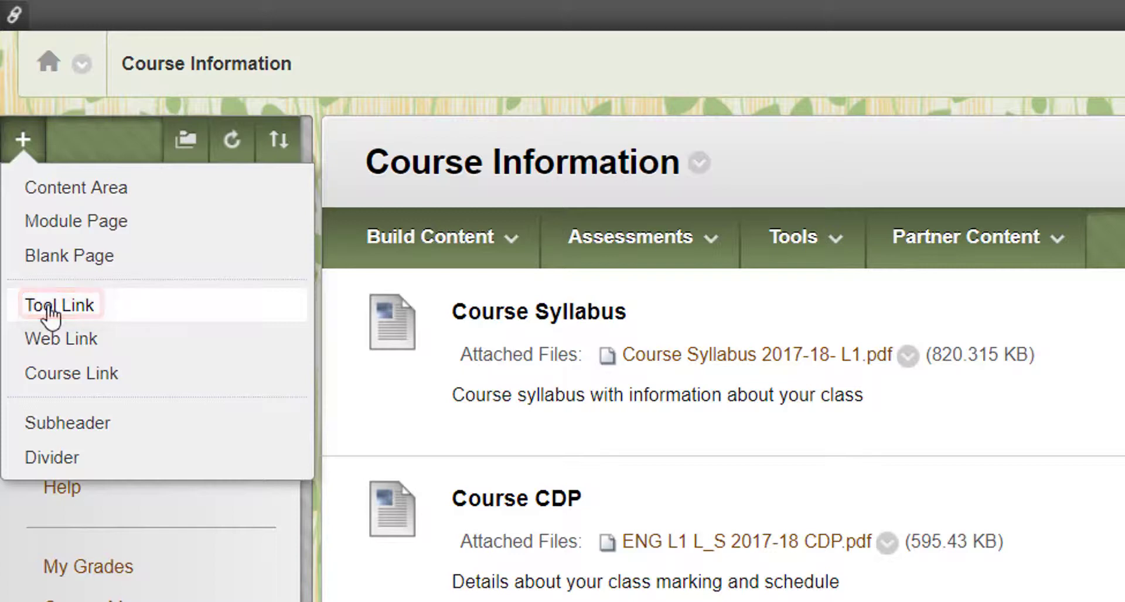
Add a 'Contact Information' tool link to Contacts and drag it below Home Page
left_click(50, 309)
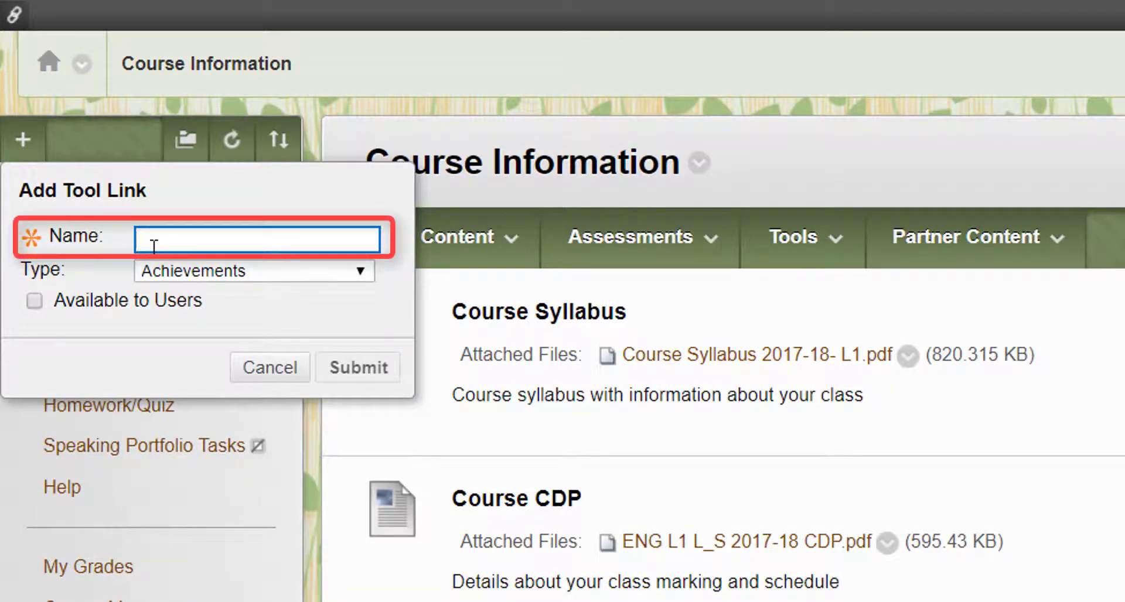
type("Contact Infor")
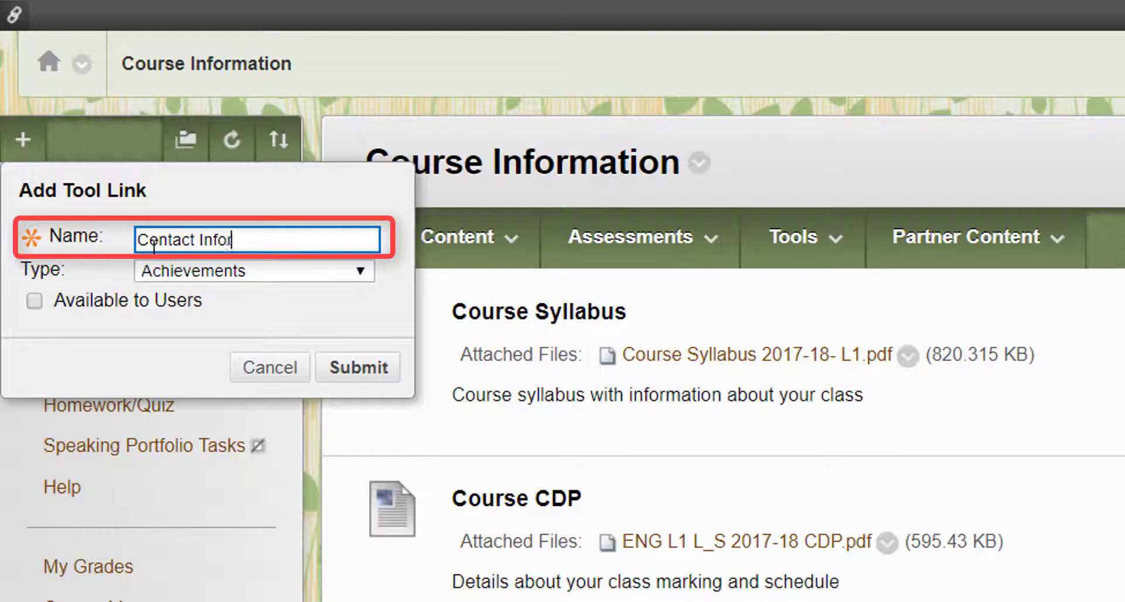
type("mation")
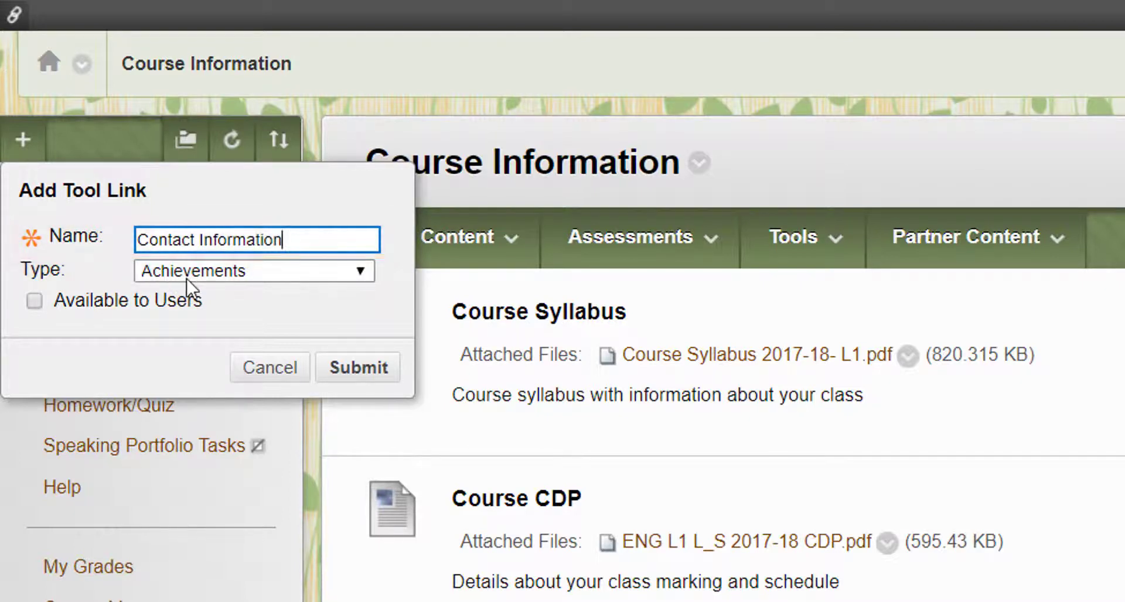
left_click(199, 275)
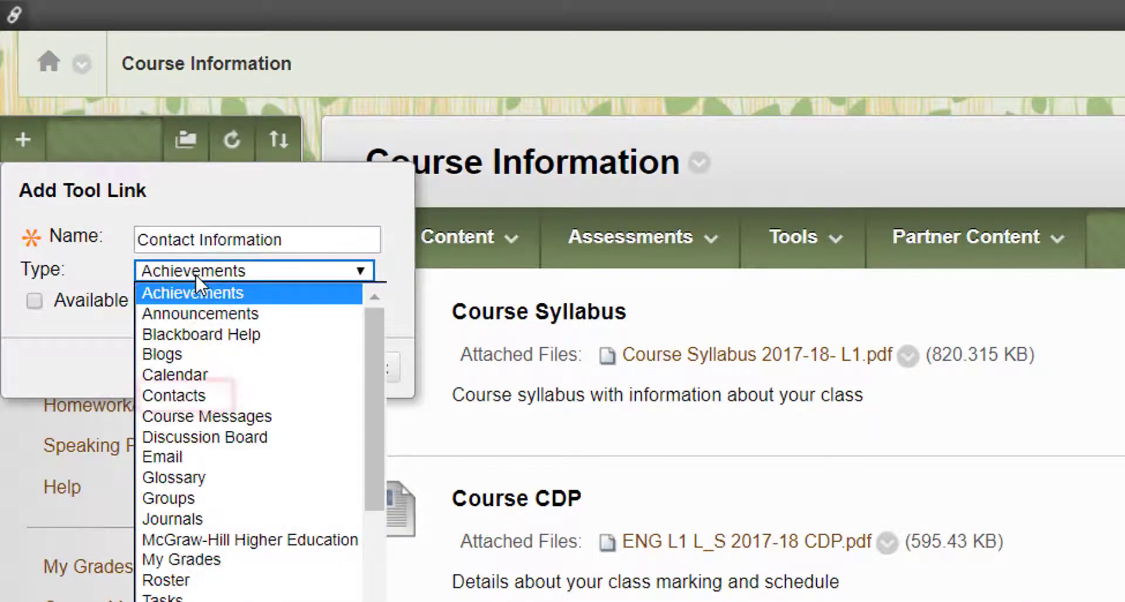
left_click(179, 396)
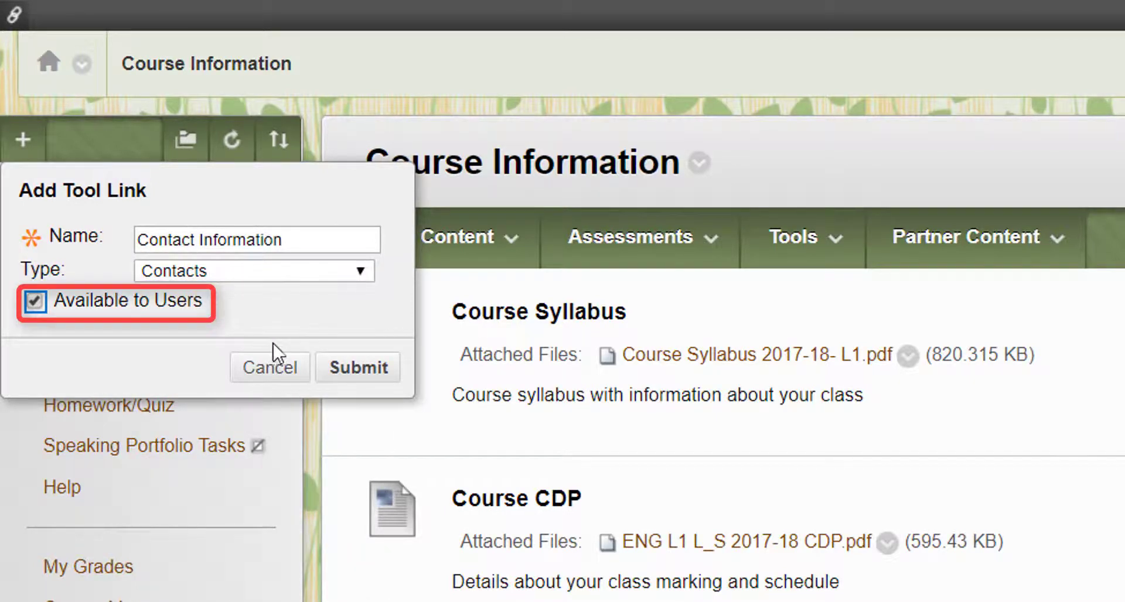
left_click(359, 373)
mouse_move(62, 486)
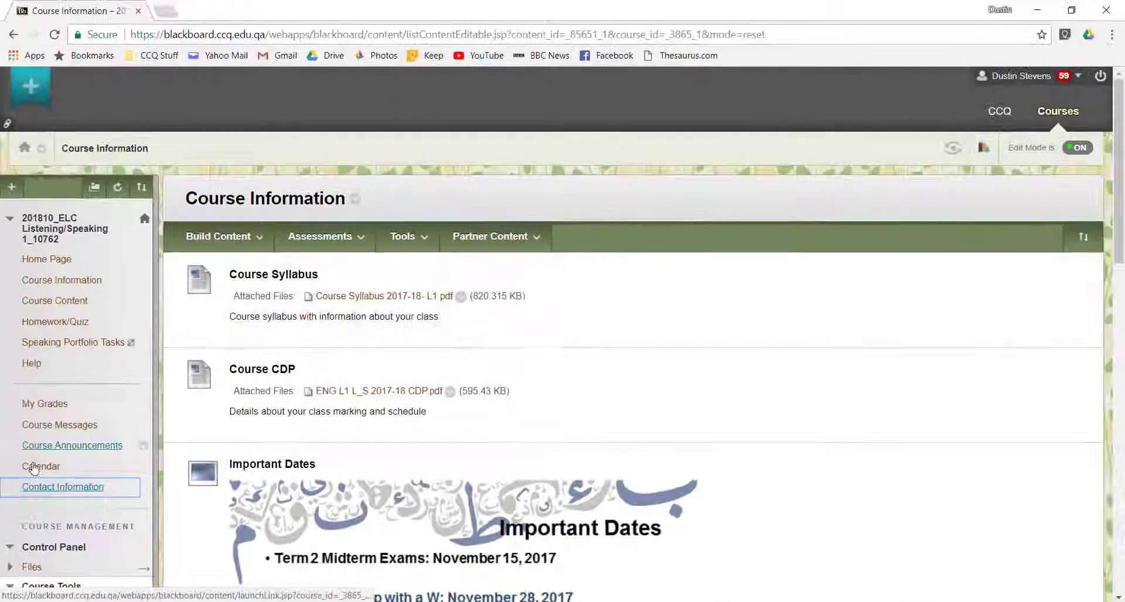
left_click_drag(11, 472, 30, 283)
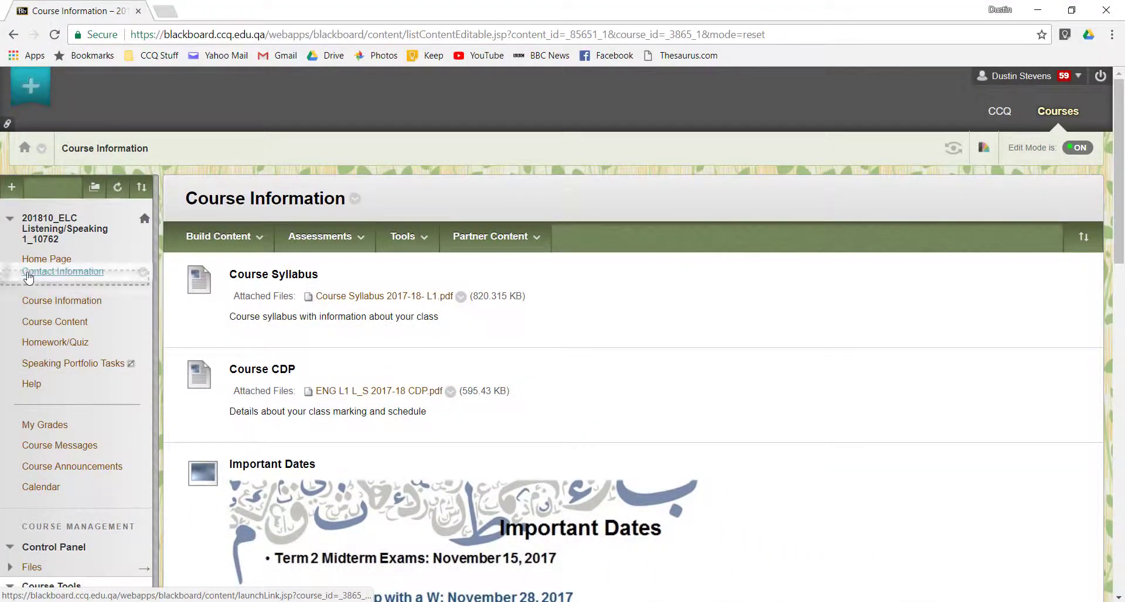
Test the Contact Information link, then start a Contacts tool link in Course Information
left_click(50, 281)
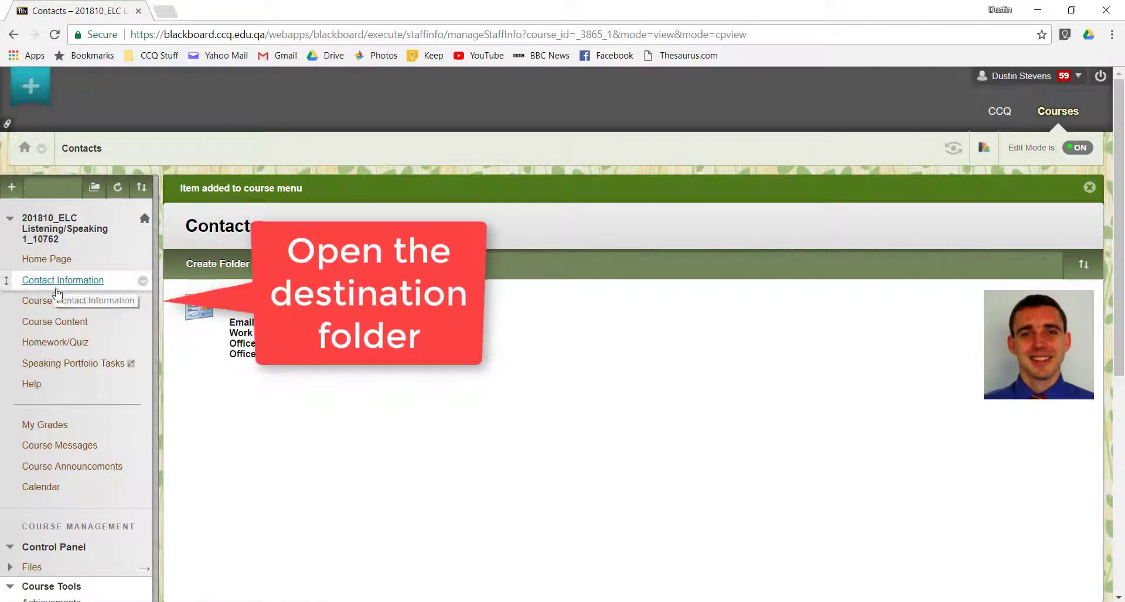
left_click(58, 301)
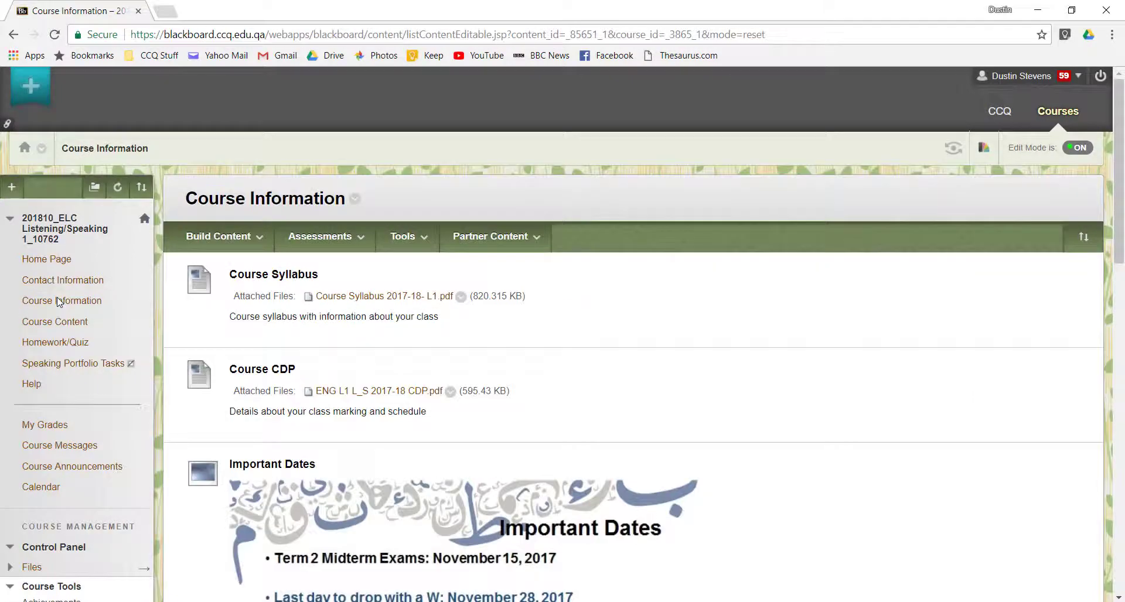
mouse_move(392, 259)
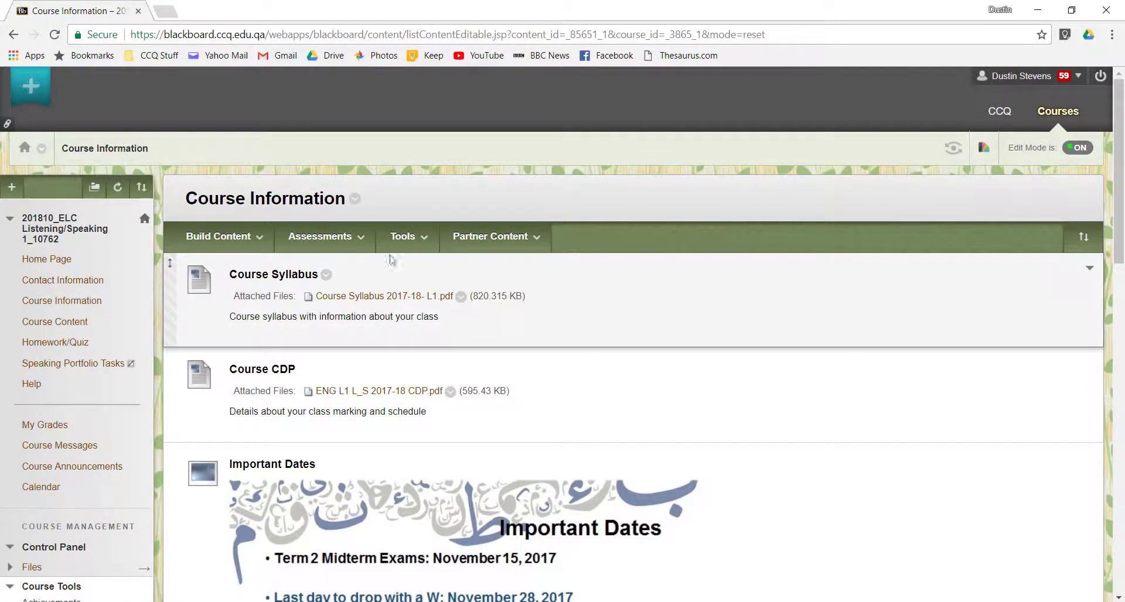
left_click(403, 236)
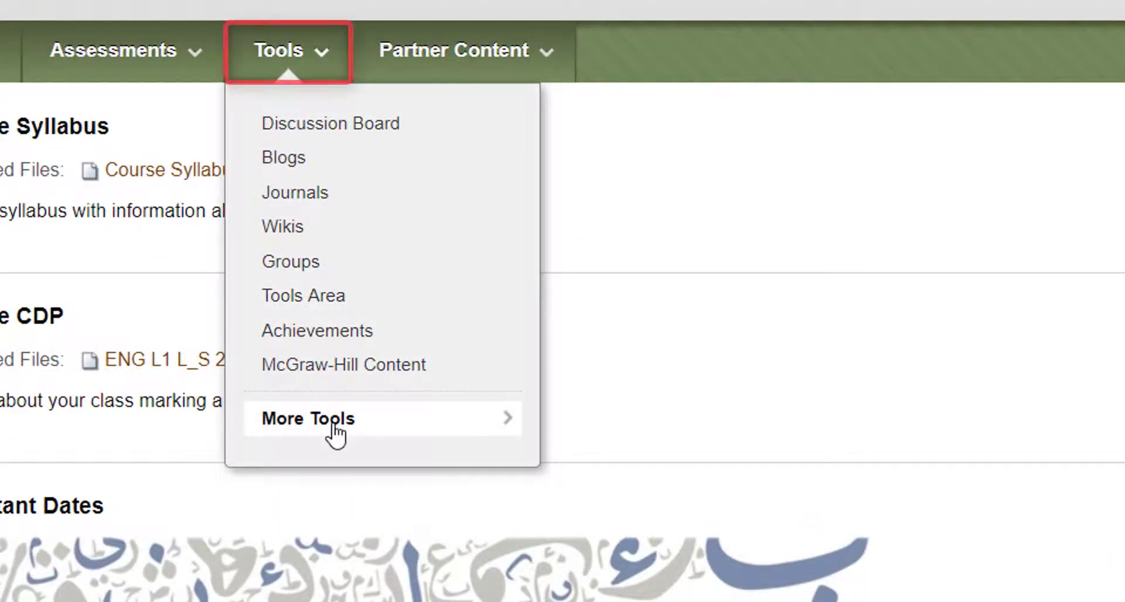
left_click(332, 426)
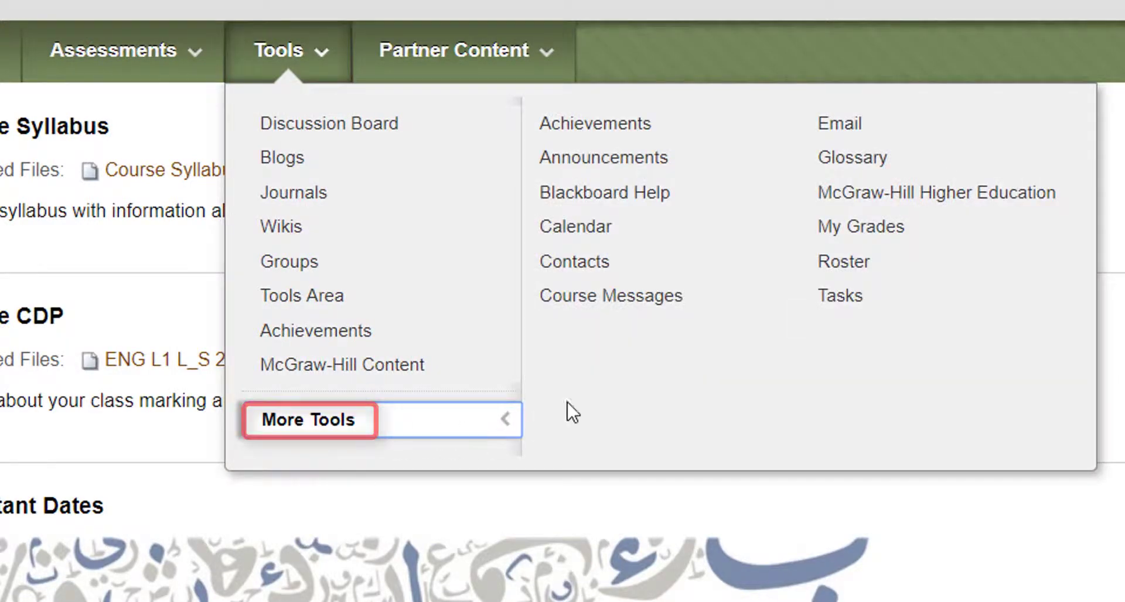
left_click(598, 271)
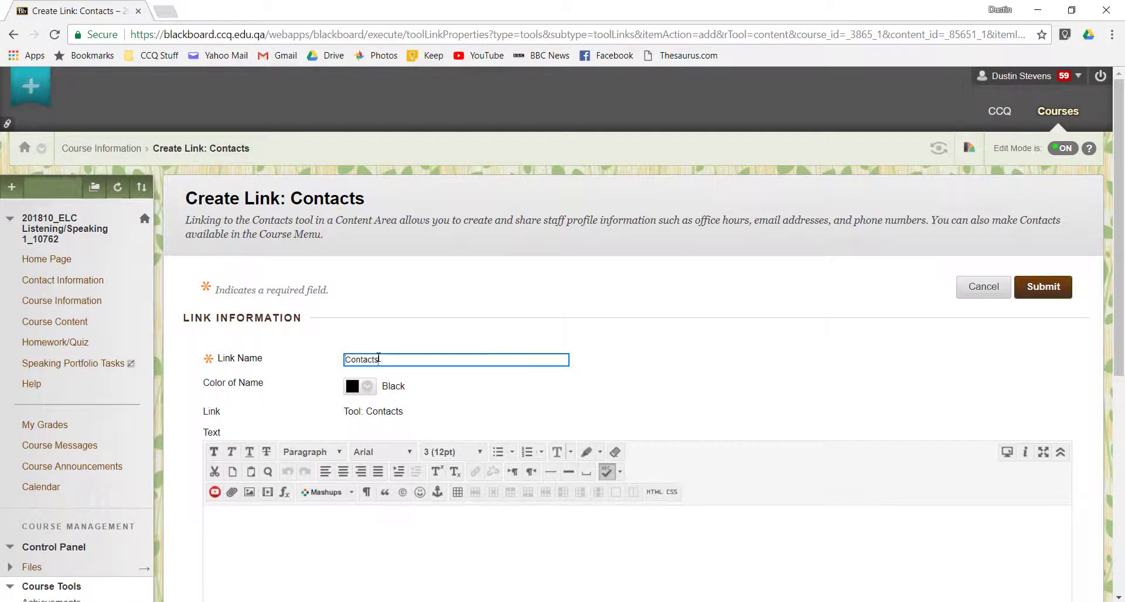
Submit the Contacts link as available with no date restrictions
scroll(437, 359, "down", 1)
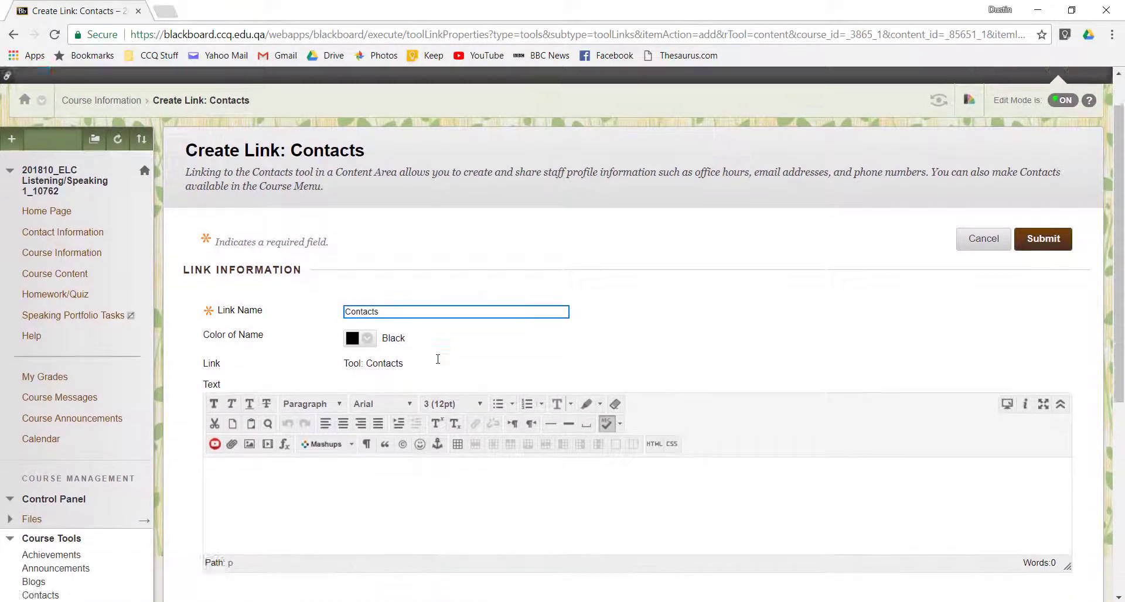
scroll(437, 359, "down", 3)
scroll(437, 359, "down", 1)
scroll(437, 359, "down", 2)
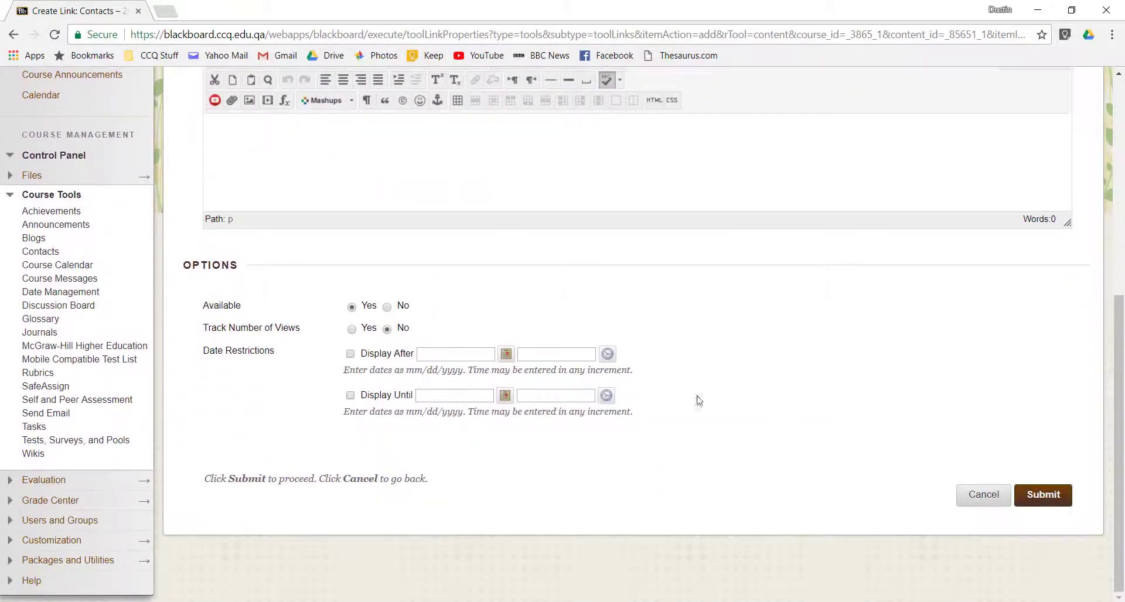
left_click(1051, 504)
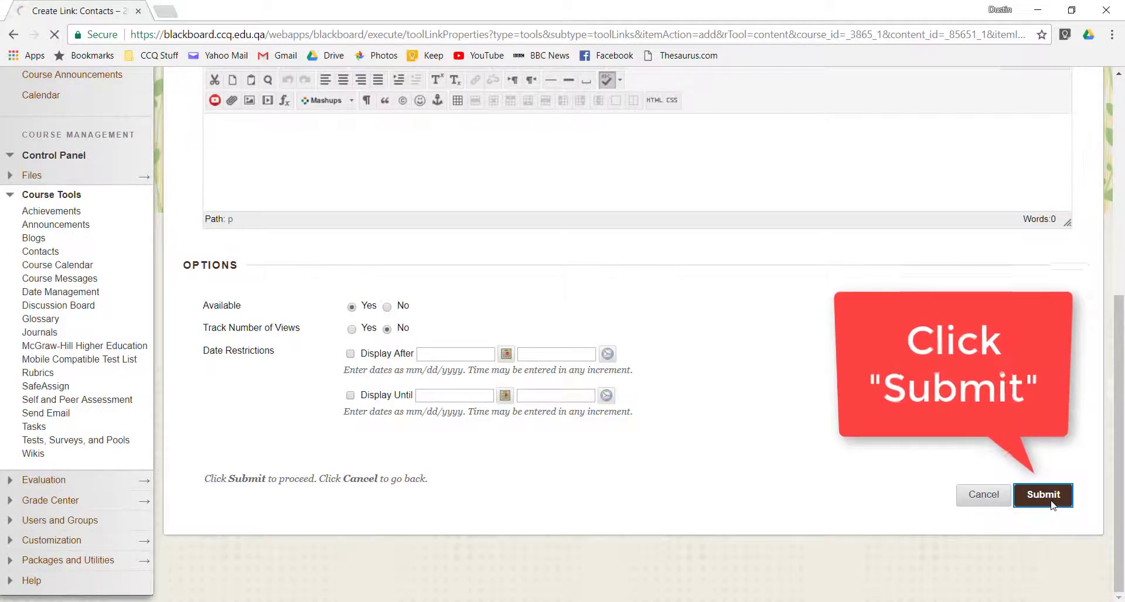
Drag the Contacts item to the top of the folder, above Course Syllabus
scroll(310, 464, "down", 2)
scroll(310, 465, "down", 3)
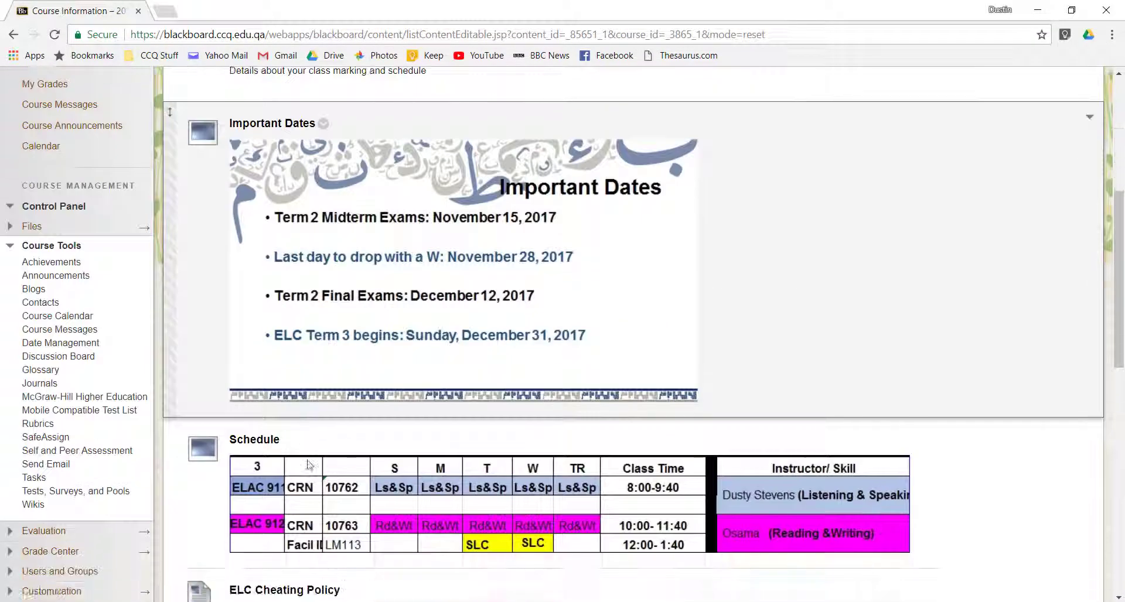
scroll(311, 464, "down", 5)
scroll(311, 464, "down", 5)
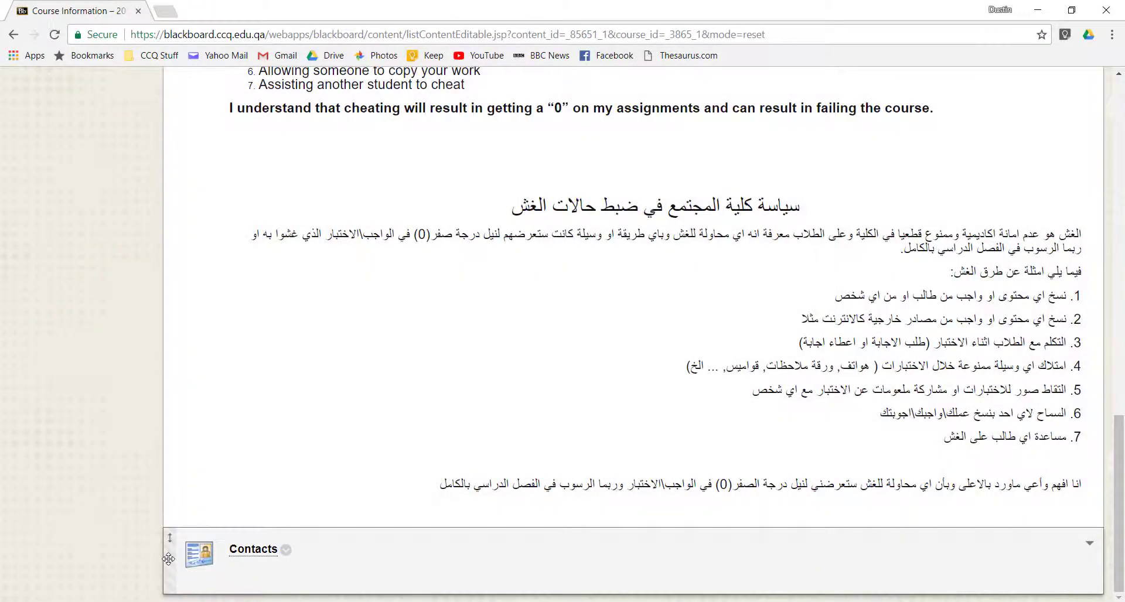
left_click_drag(205, 547, 227, 85)
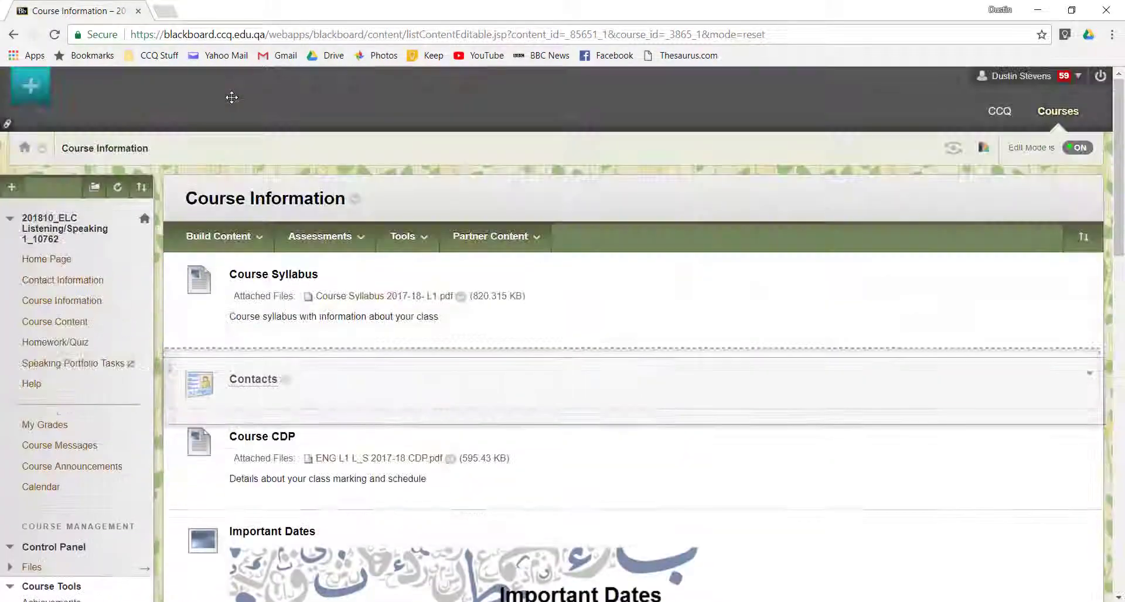
mouse_move(227, 85)
left_mouse_down()
mouse_move(246, 384)
mouse_move(255, 276)
left_mouse_up()
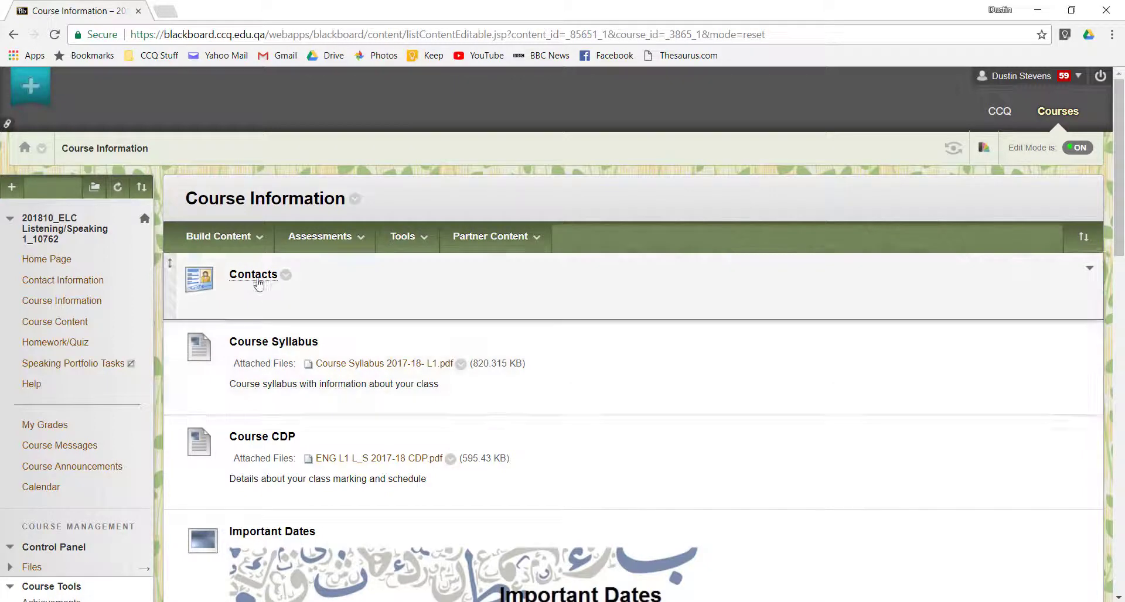